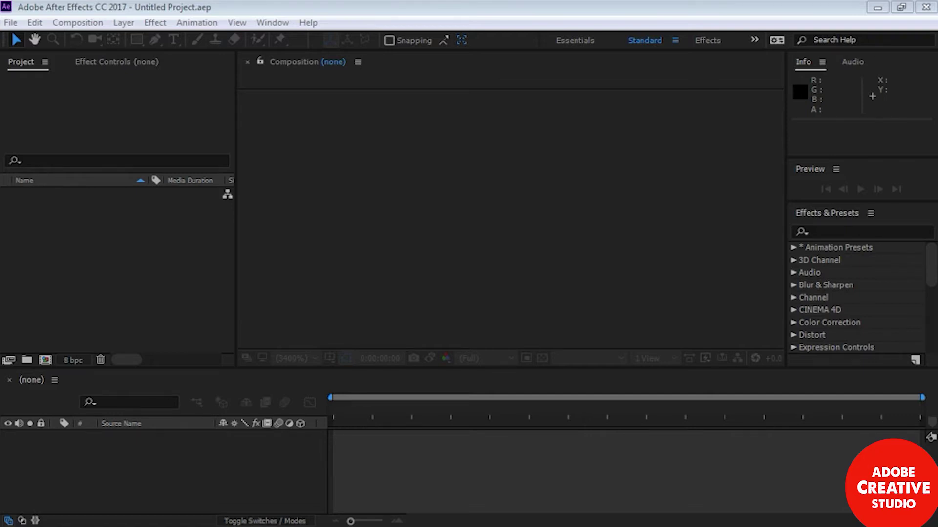
Step: Open the project 03-adjusting comp.aep from the After Effects projects folder
click(11, 23)
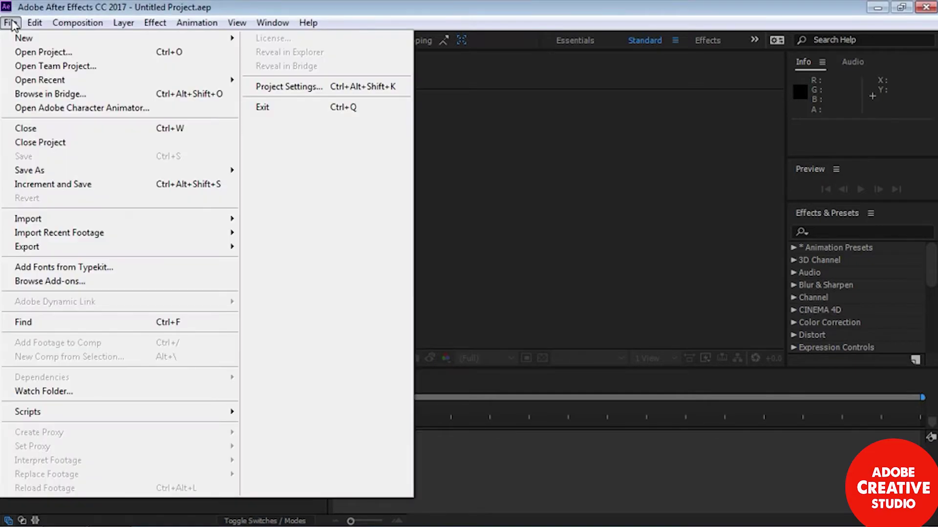
click(21, 52)
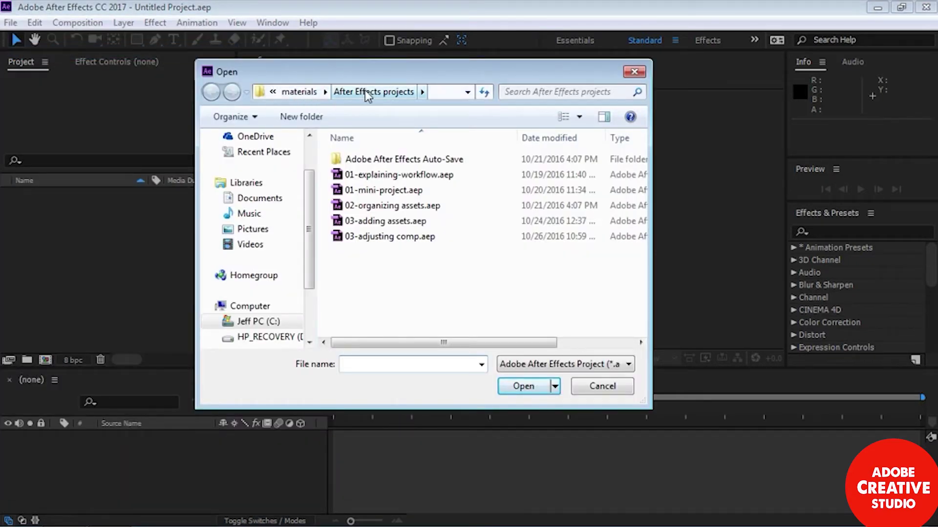
double_click(364, 236)
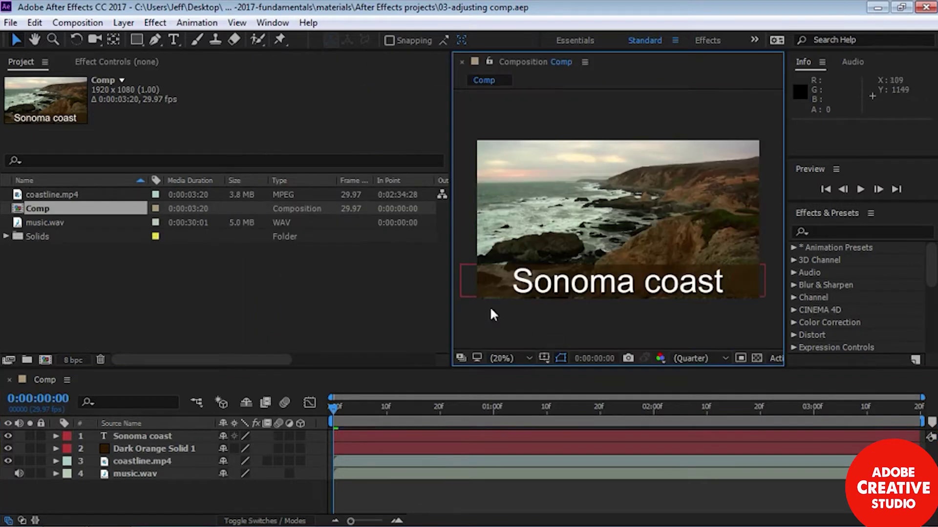
Step: Widen the Composition panel and reset the Standard workspace to its saved layout
drag(452, 278, 264, 254)
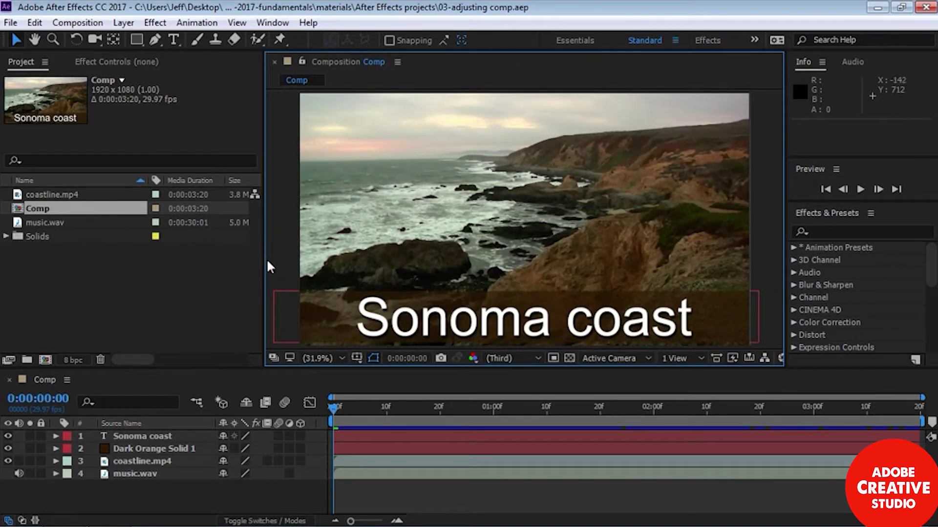
click(674, 40)
click(741, 43)
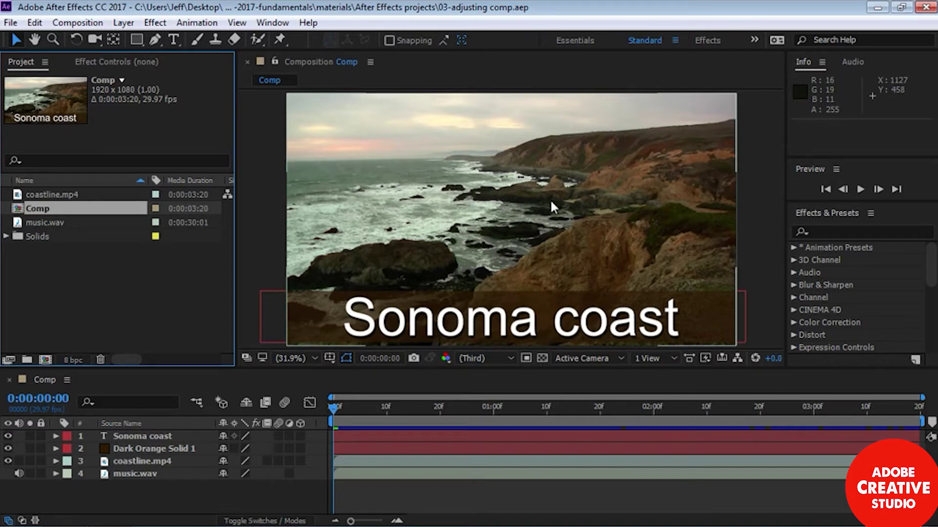
Step: View the composition at 12.5% magnification and fit it back to the viewer
click(313, 359)
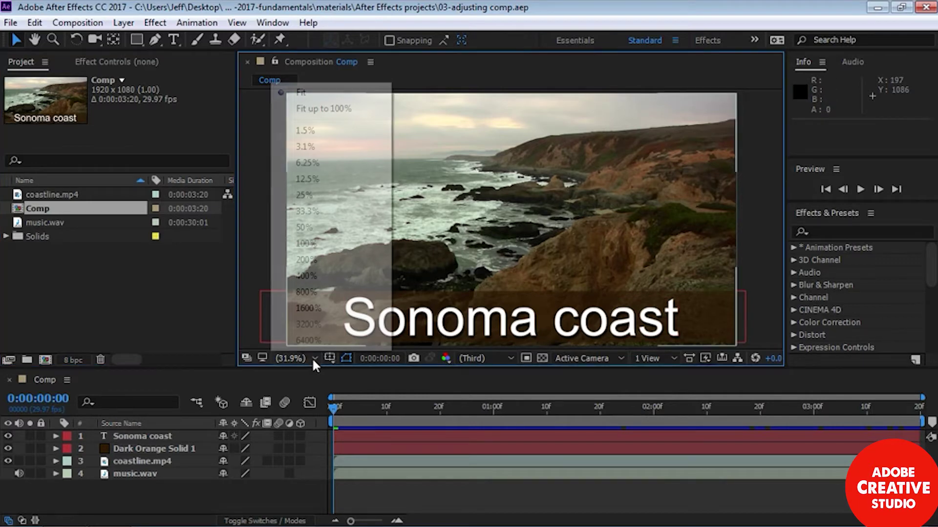
click(319, 181)
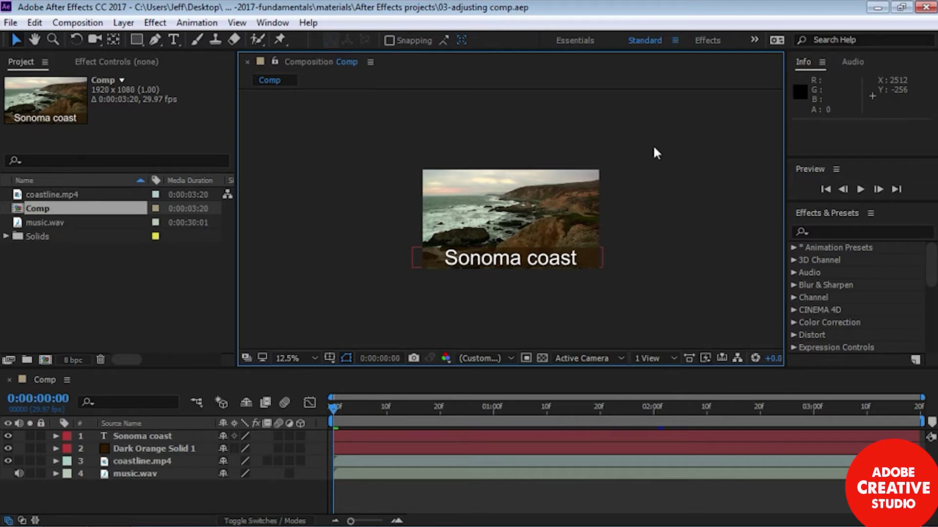
click(314, 359)
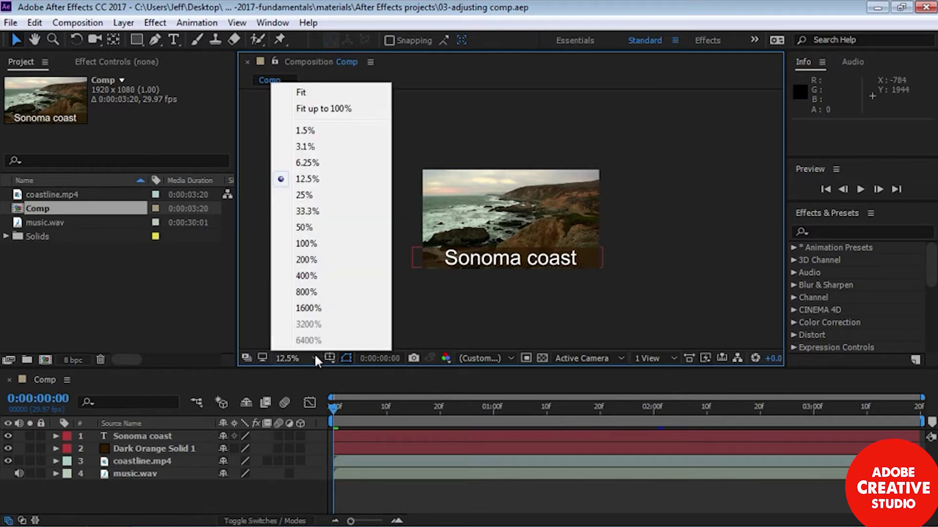
click(776, 165)
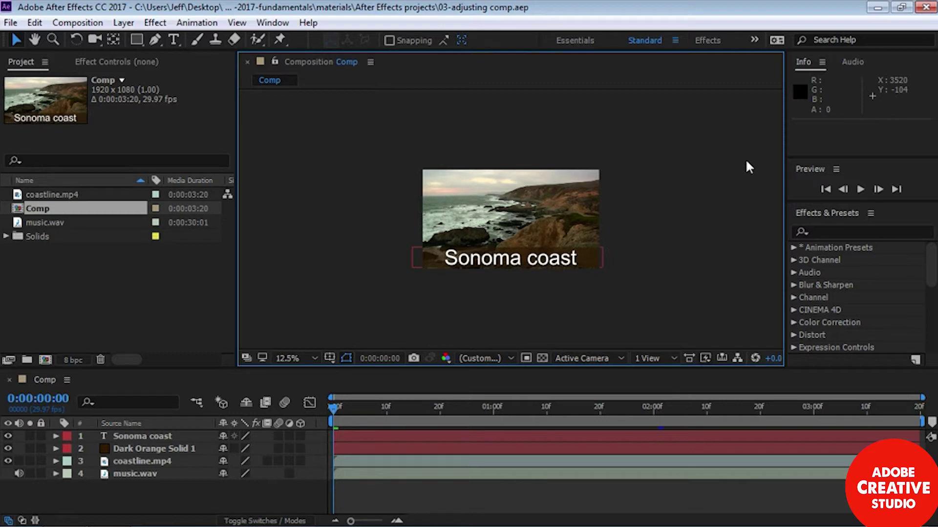
key(shift+slash)
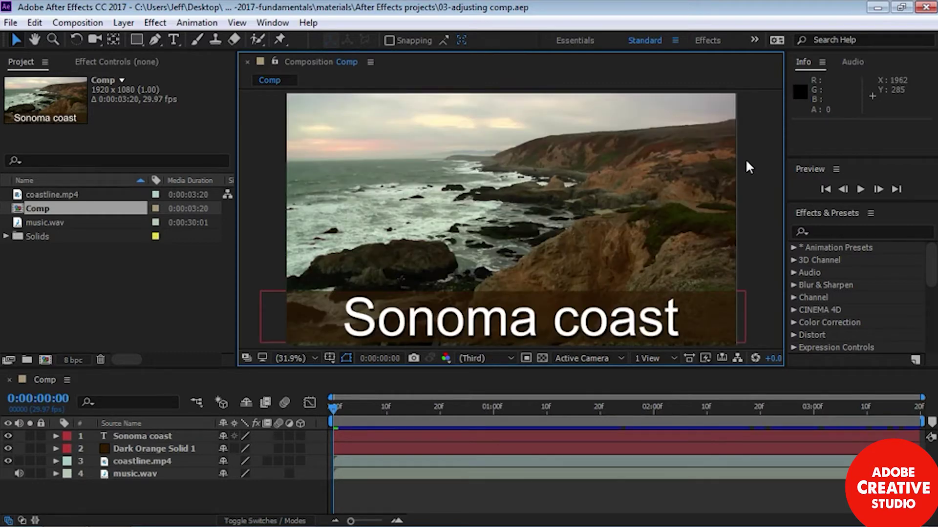
Step: View the composition at 100% magnification, pan the image with the Hand tool, and return to the Selection tool
click(315, 357)
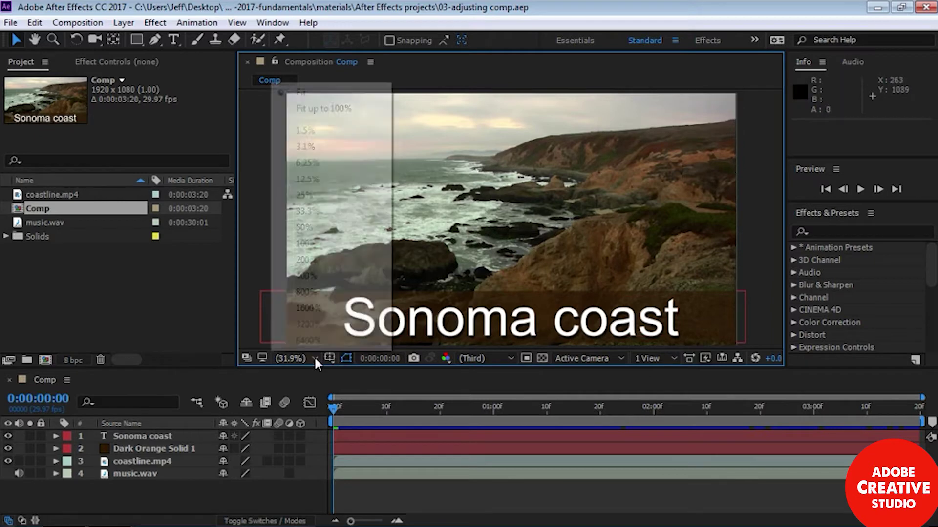
click(315, 243)
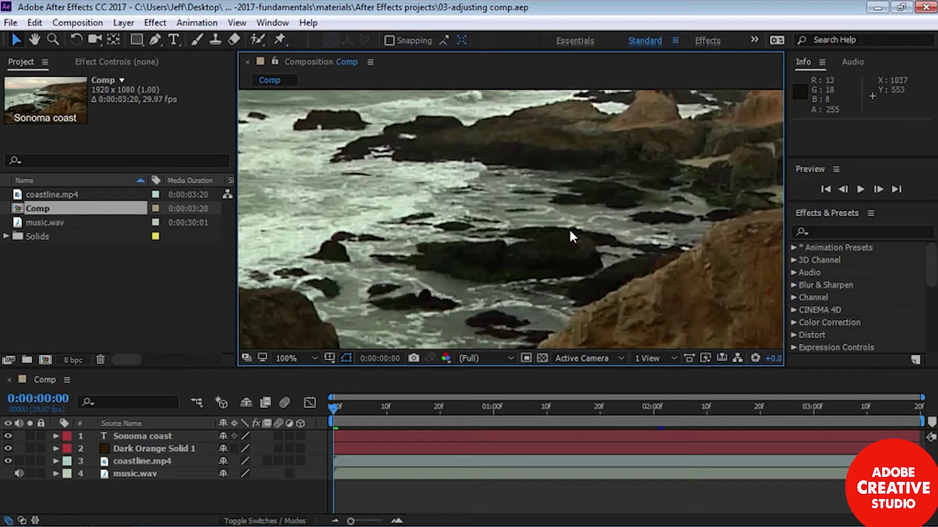
drag(566, 227, 467, 215)
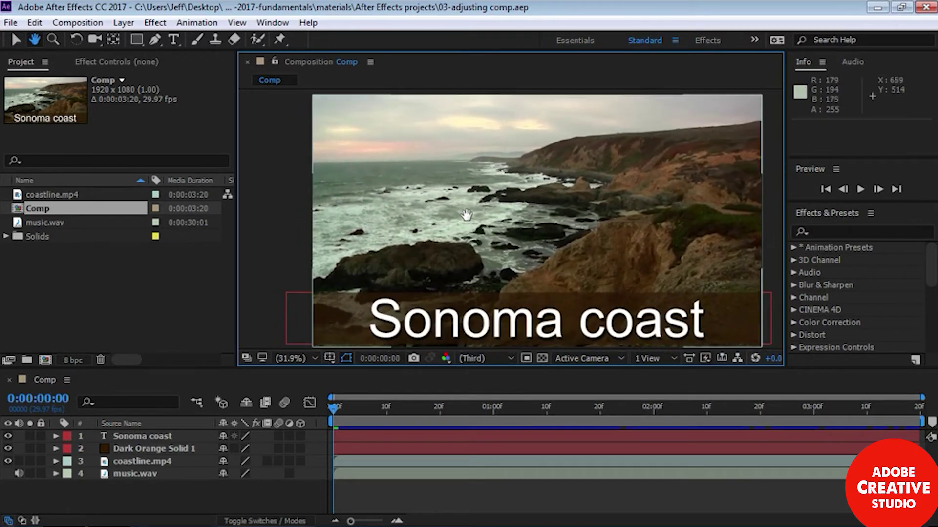
key(v)
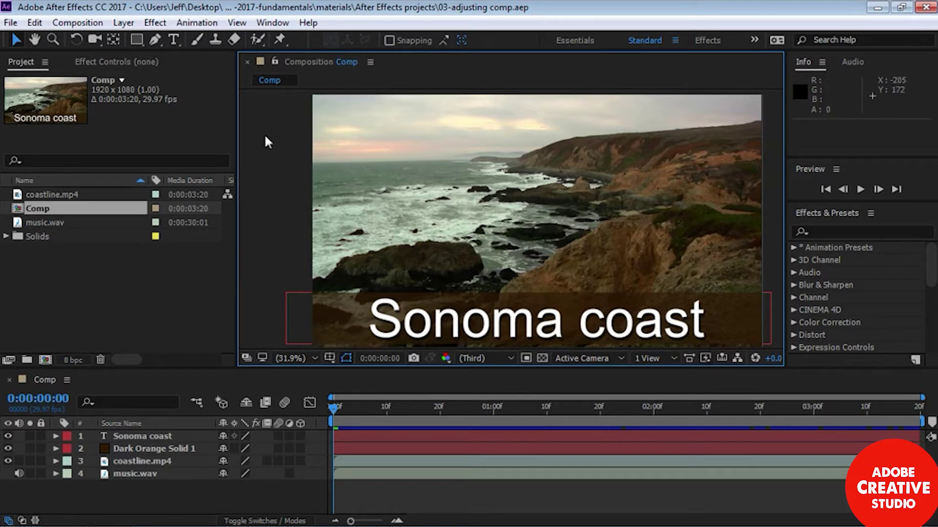
Step: Magnify the rocks near the composition's edge to 200% with the Zoom tool and fit the composition back to the viewer
click(53, 39)
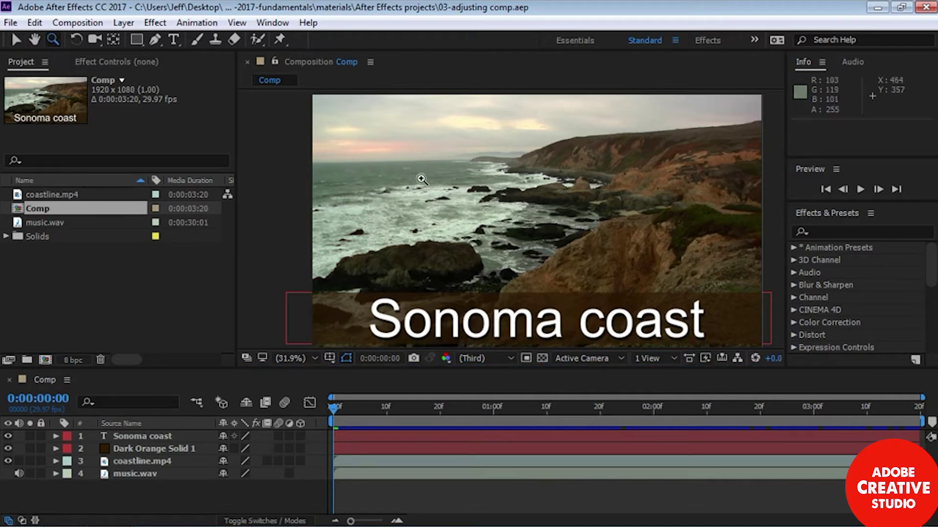
click(373, 254)
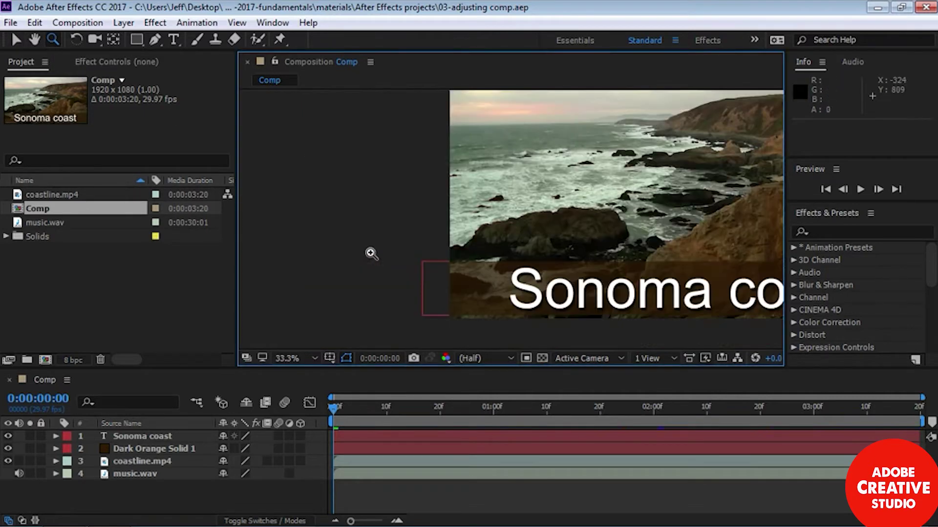
click(509, 241)
click(433, 214)
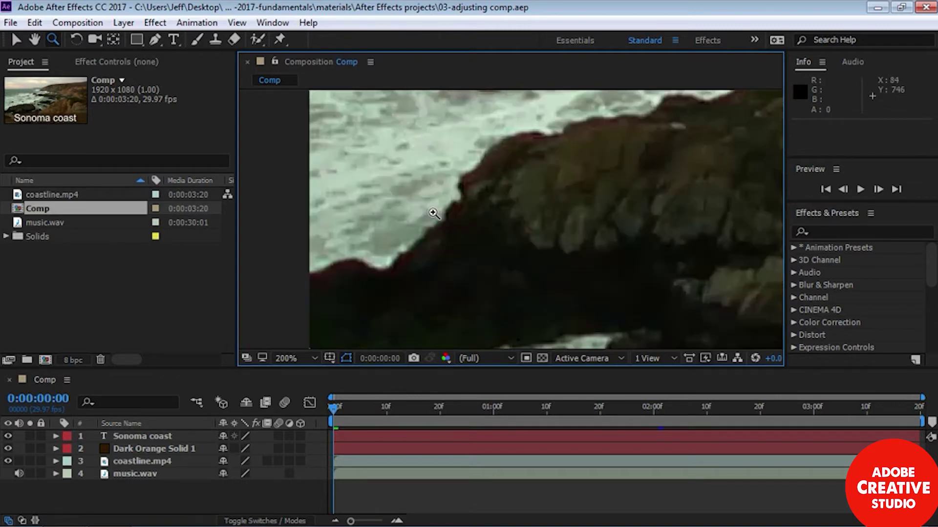
key(shift+slash)
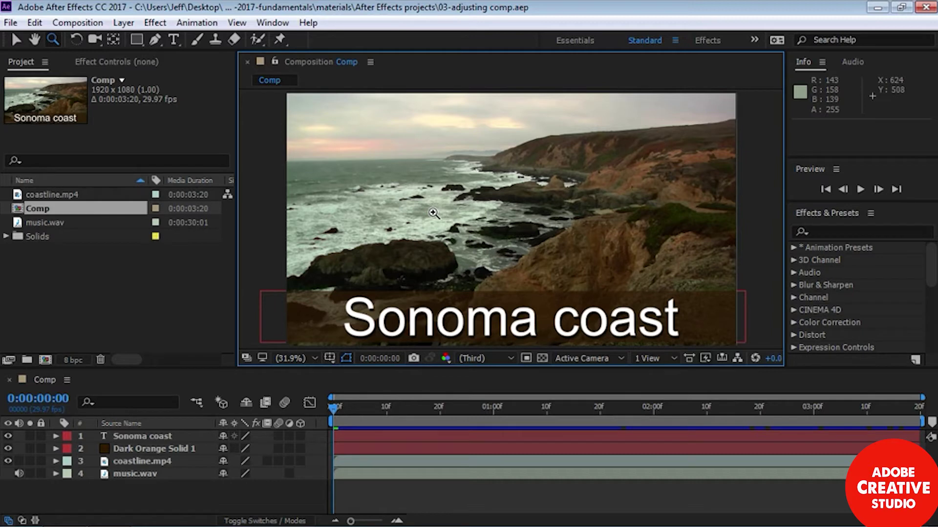
Step: Zoom in on the shoreline, zoom out to 6.25%, and restore the fitted view with the Selection tool active
drag(431, 178, 509, 223)
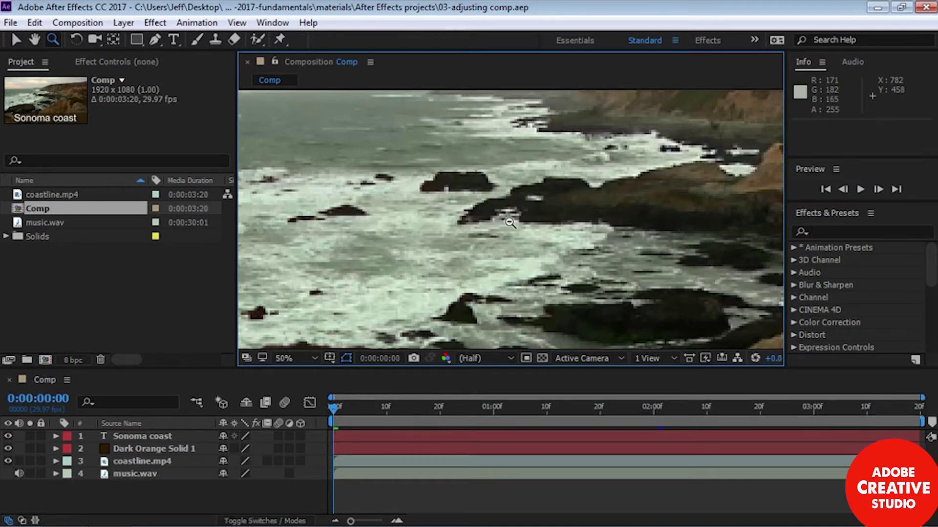
alt+click(509, 222)
alt+click(510, 222)
alt+click(509, 222)
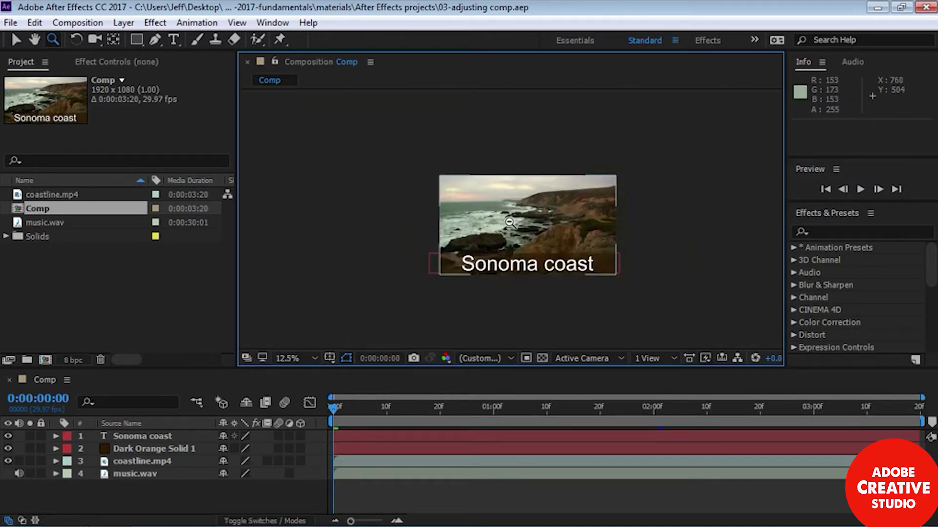
alt+click(510, 222)
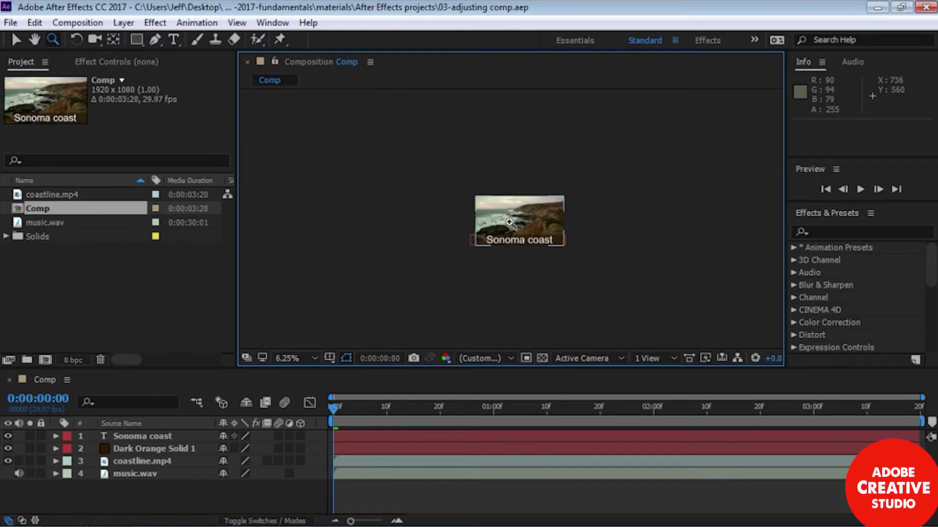
key(shift+slash)
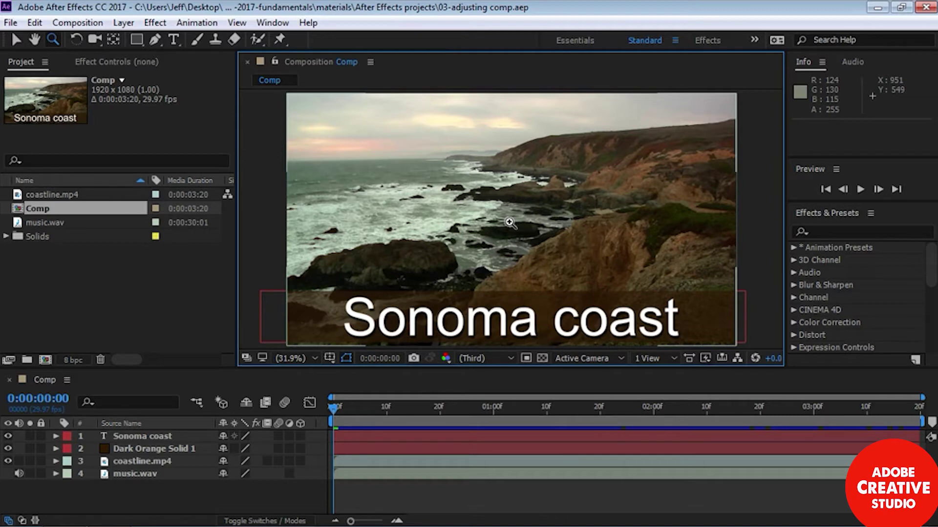
click(16, 39)
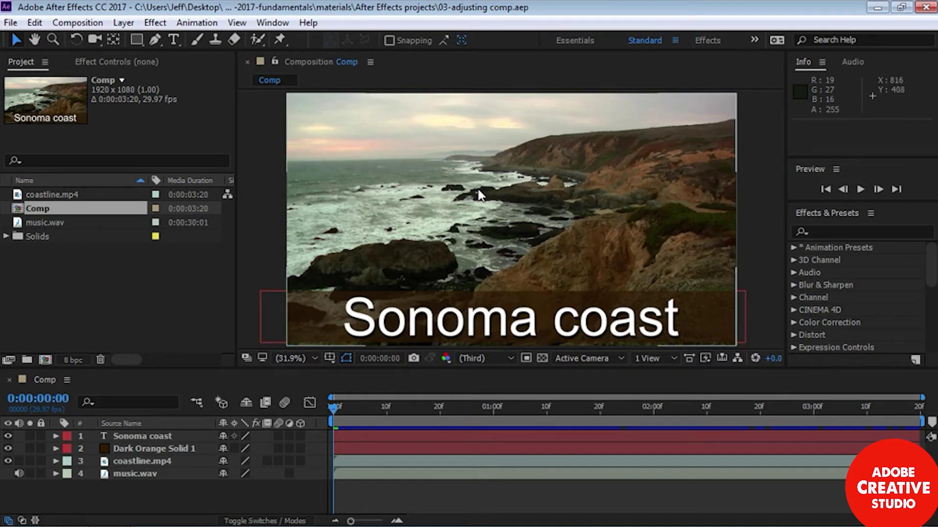
Step: Temporarily use the Zoom tool to enlarge the shoreline area to 100%, and return to the fitted composition view
key(z)
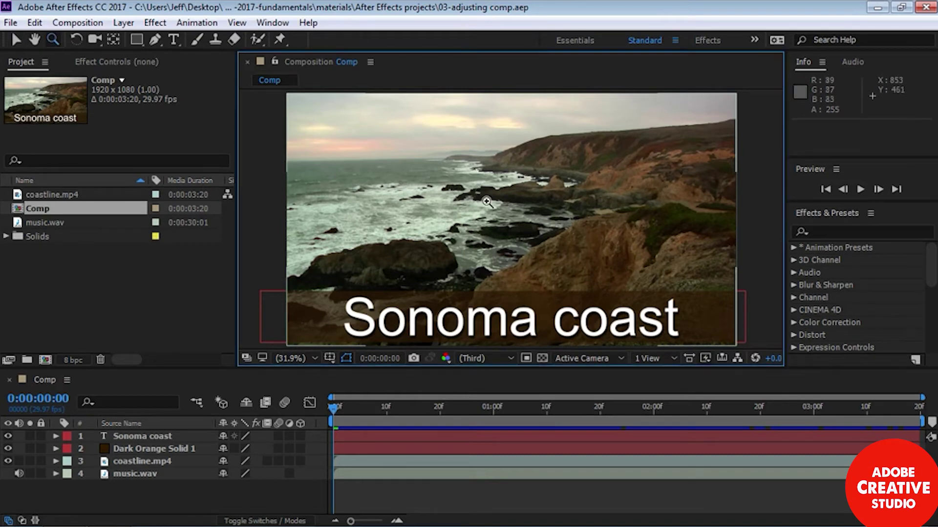
drag(418, 168, 487, 213)
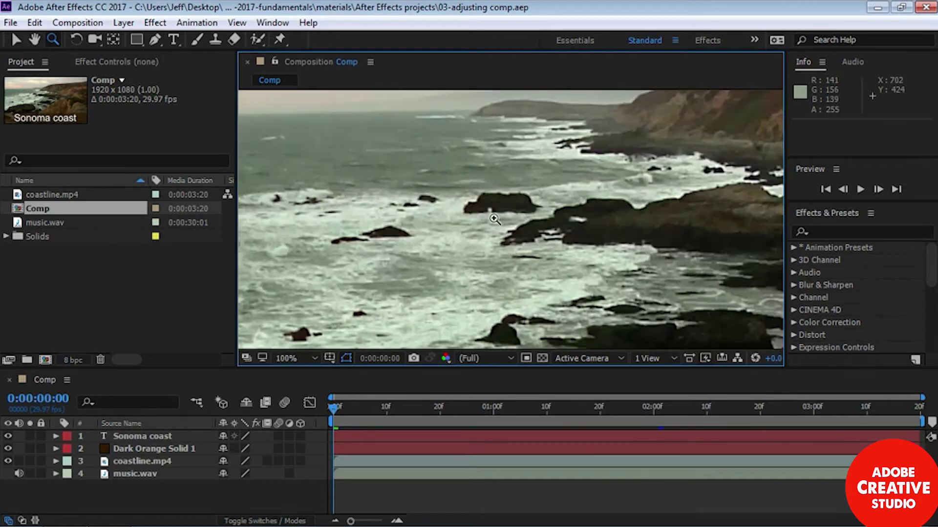
key(v)
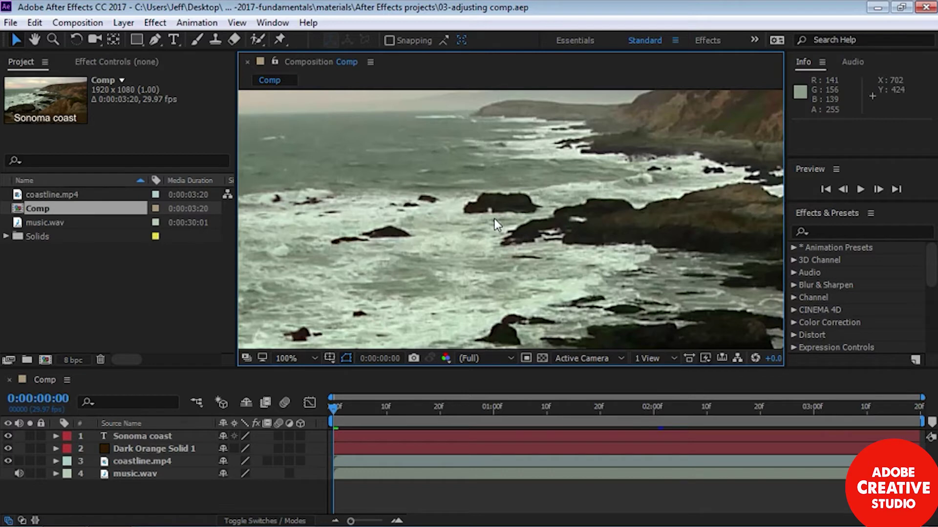
key(shift+slash)
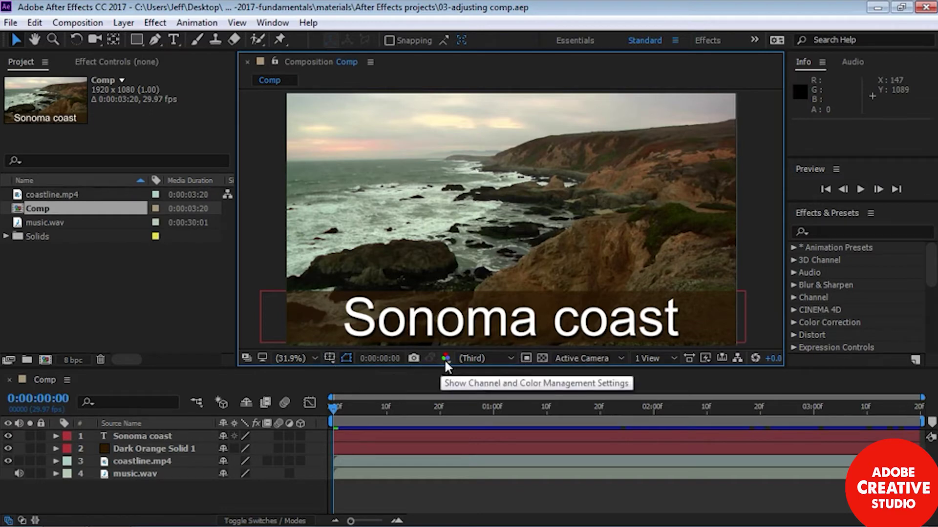
Step: Review the composition viewer's resolution and fast preview options, keeping Auto and Off (Final Quality)
click(510, 359)
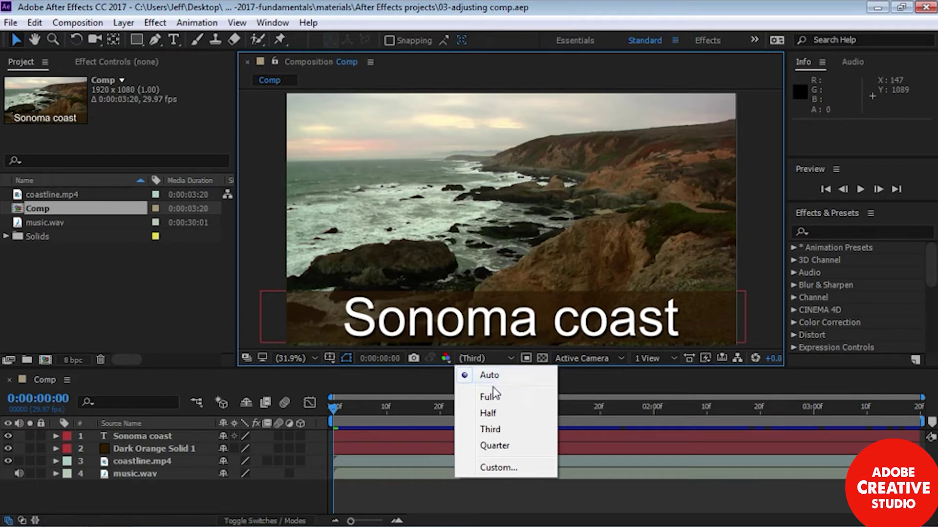
click(475, 368)
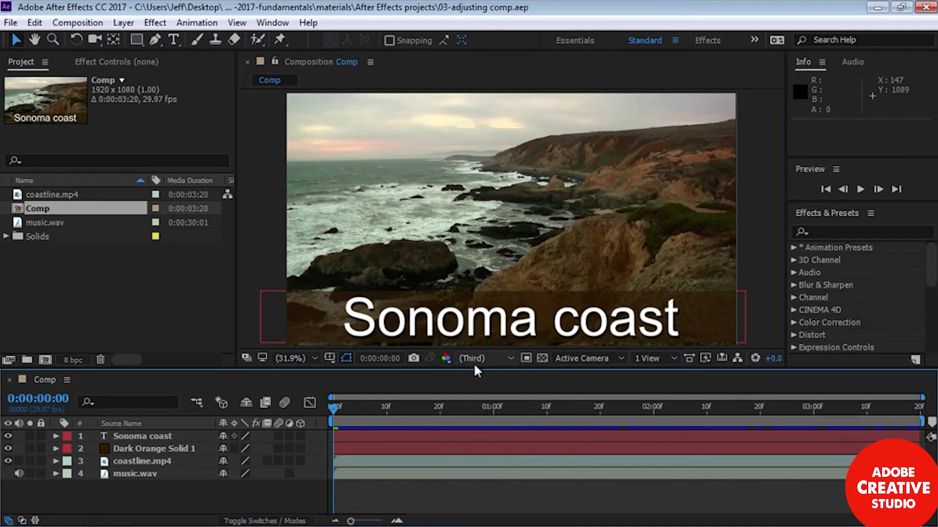
click(511, 357)
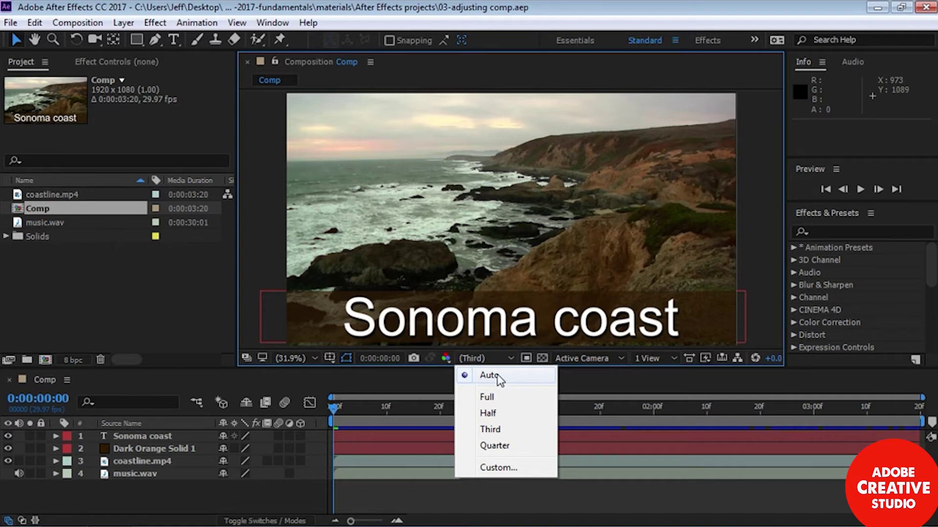
click(429, 377)
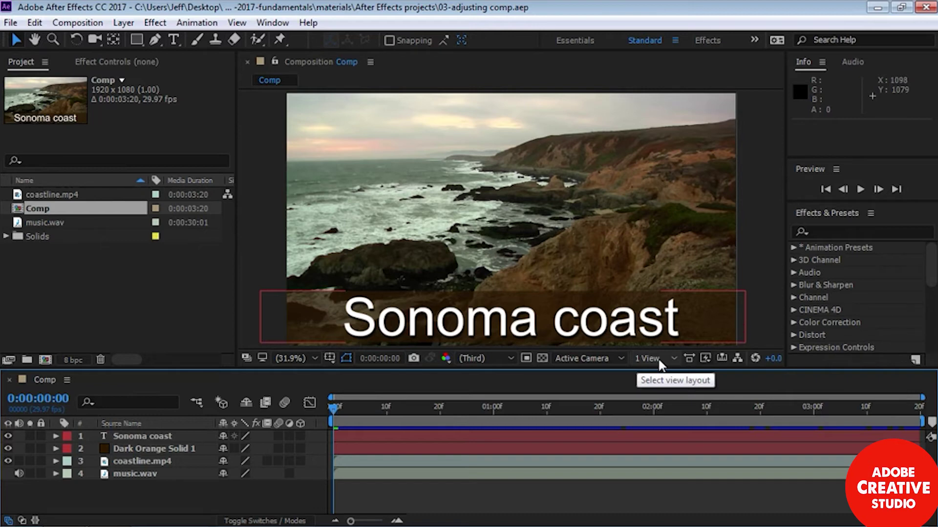
click(705, 357)
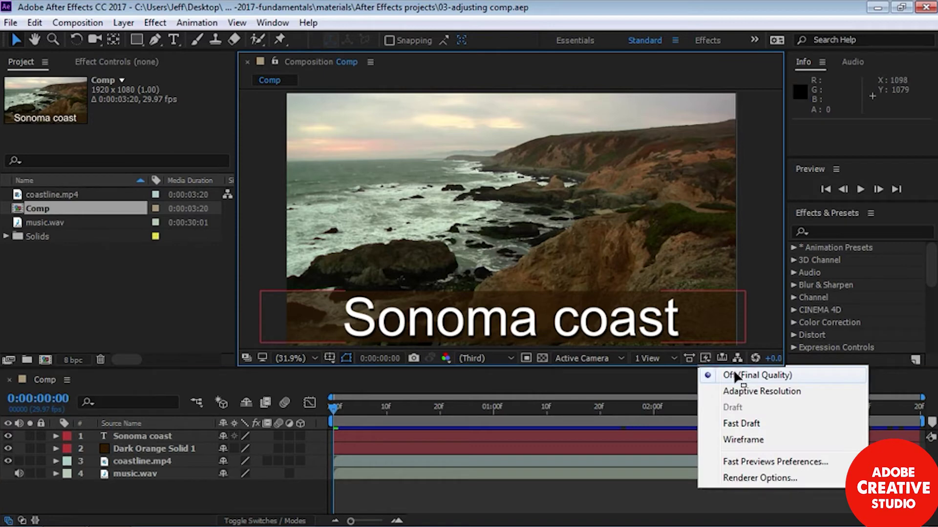
click(734, 367)
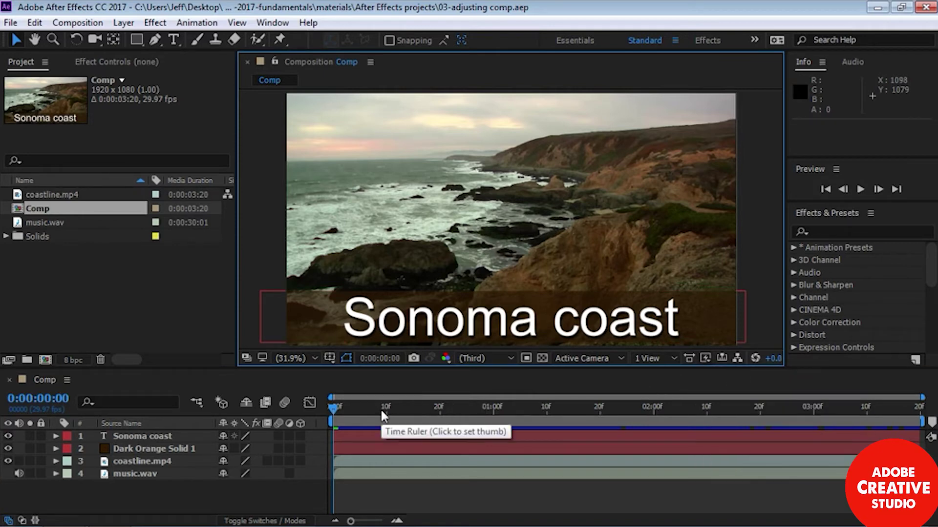
Step: Move the current time to 0:00:00:14 and play a preview of the composition
drag(331, 408, 409, 411)
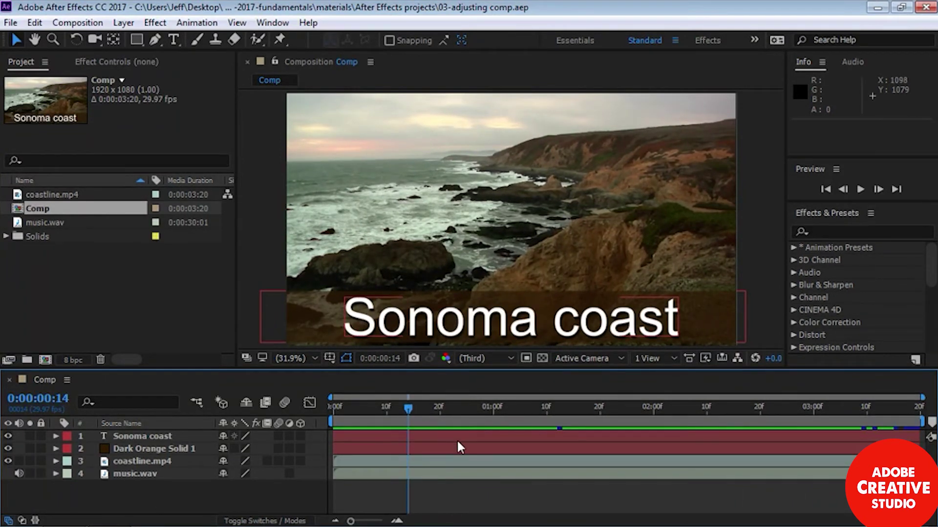
key(space)
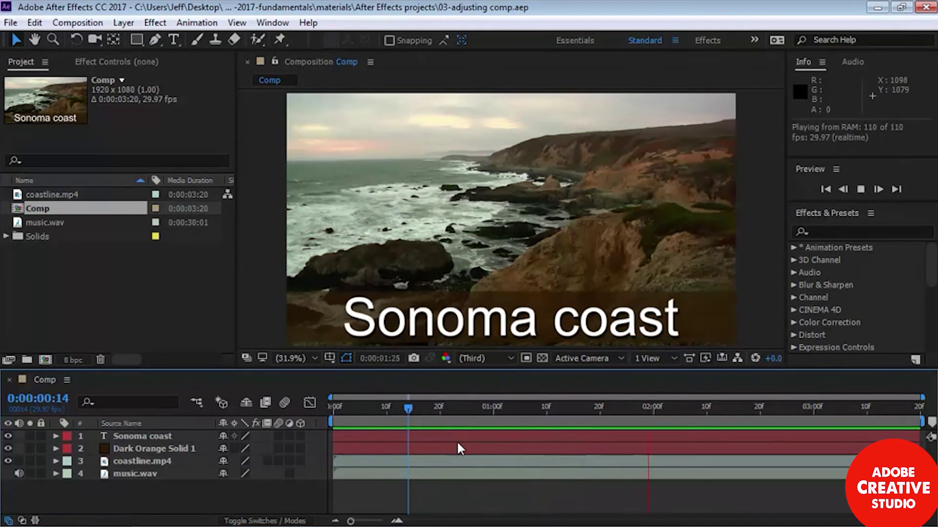
Step: Stop the preview, and temporarily enable motion blur for the Sonoma coast layer and the composition before switching both off
key(space)
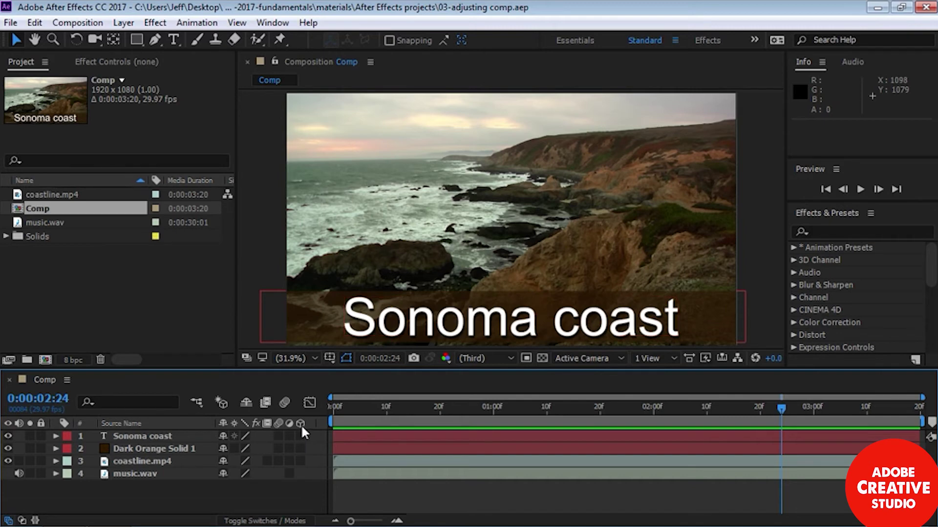
click(278, 436)
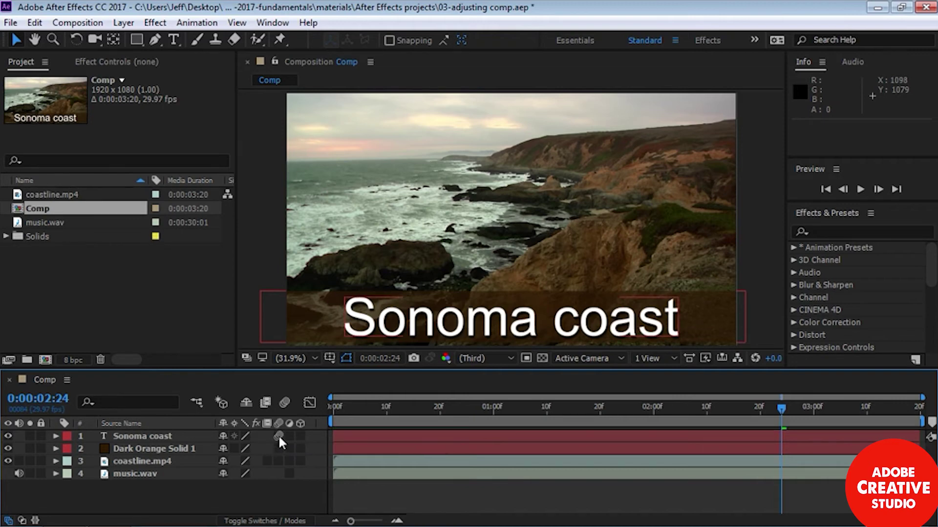
click(285, 403)
click(279, 435)
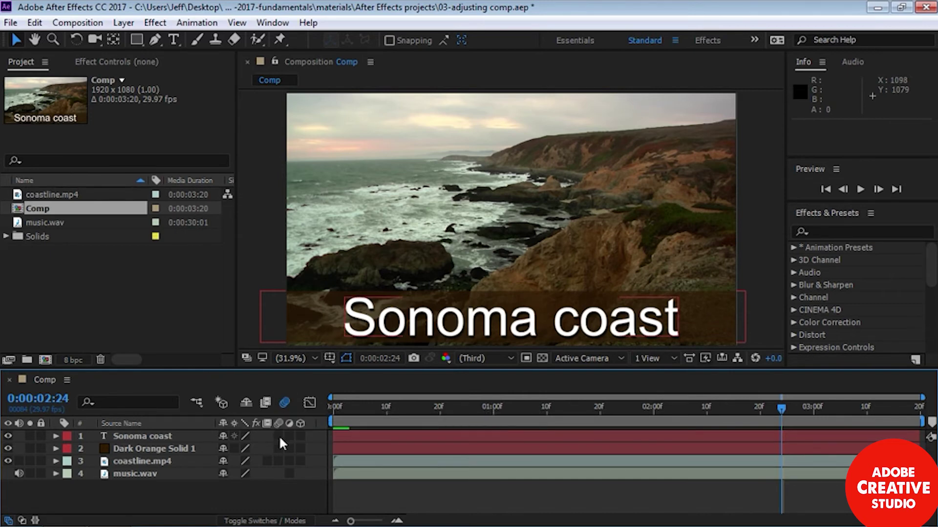
click(284, 401)
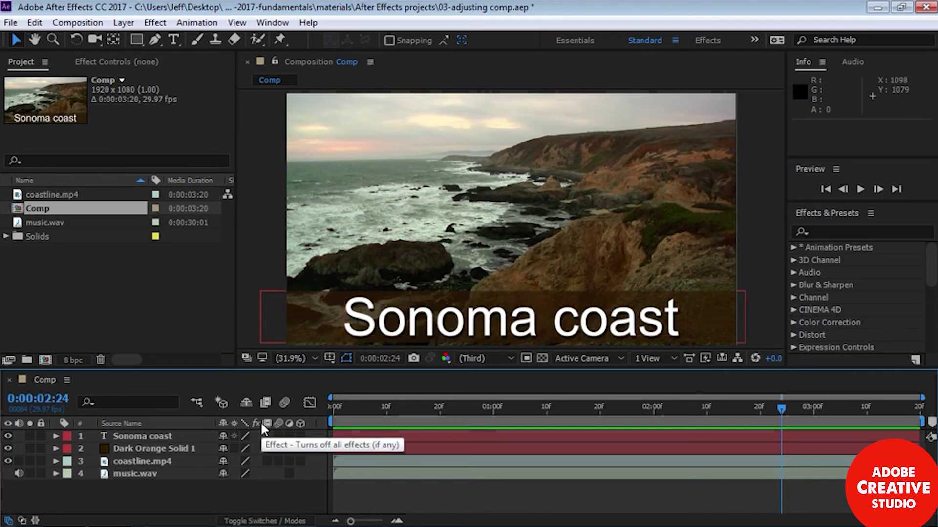
Step: Hide and restore the Layer Switches columns, and move the A/V Features column after Source Name and back to its original place
click(8, 521)
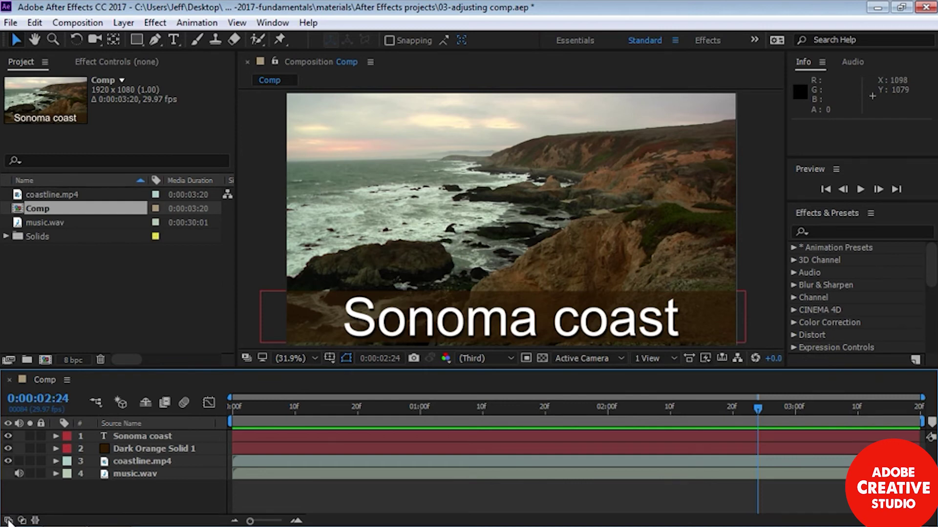
click(9, 520)
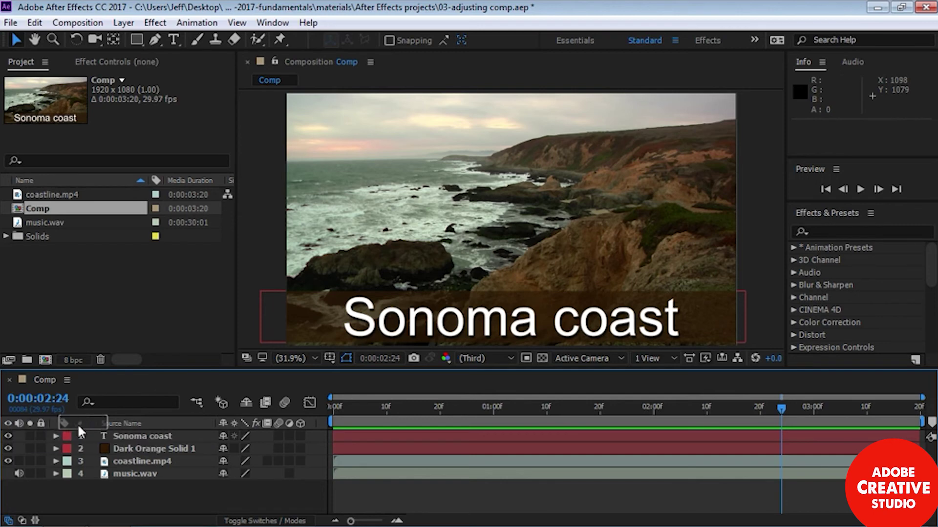
drag(141, 423, 212, 425)
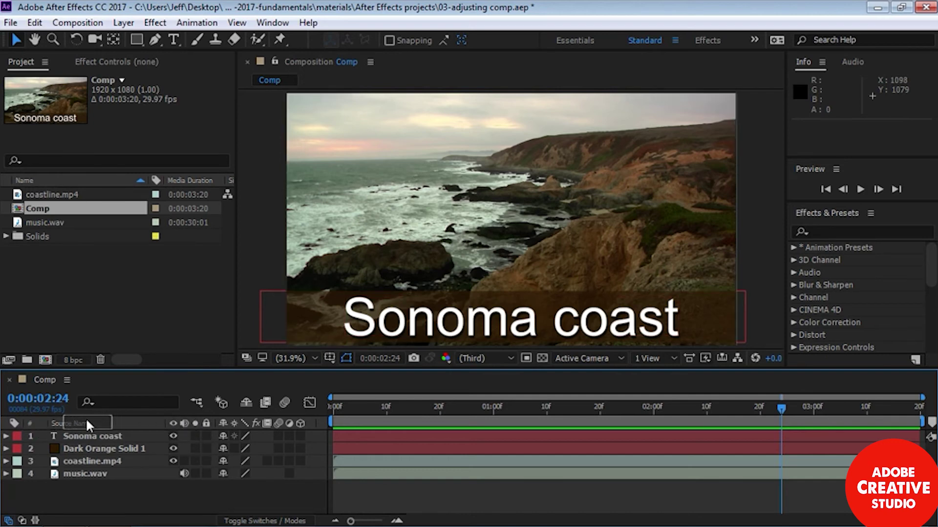
drag(26, 424, 12, 438)
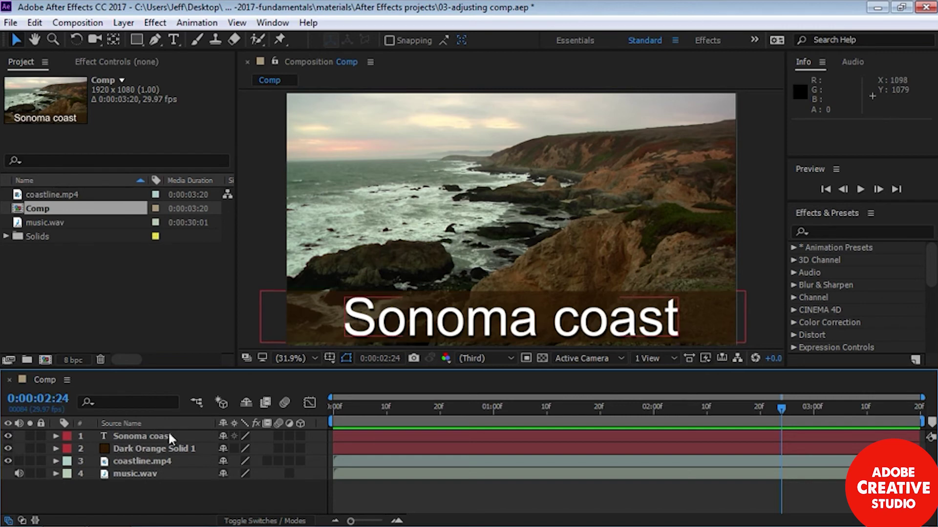
Step: Toggle the Sonoma coast layer's visibility off and on, and temporarily solo that layer and Dark Orange Solid 1
click(9, 436)
click(8, 436)
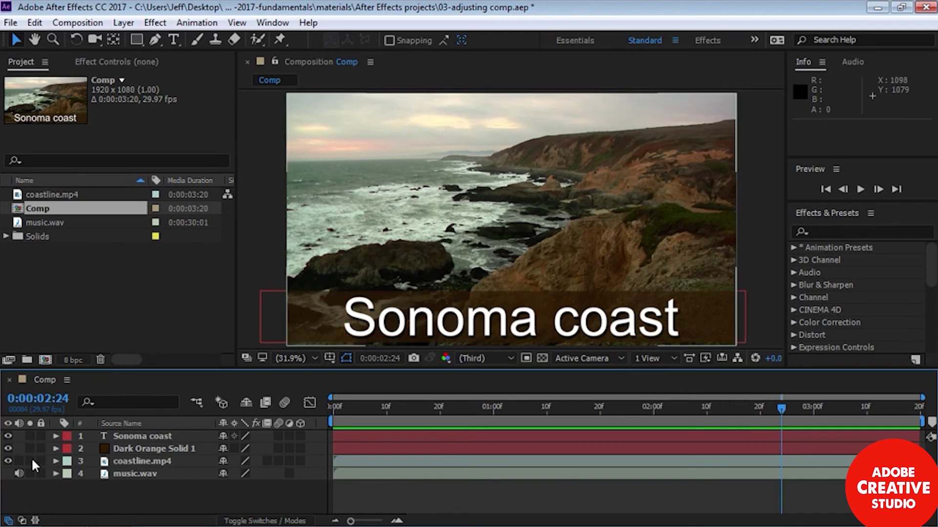
click(30, 436)
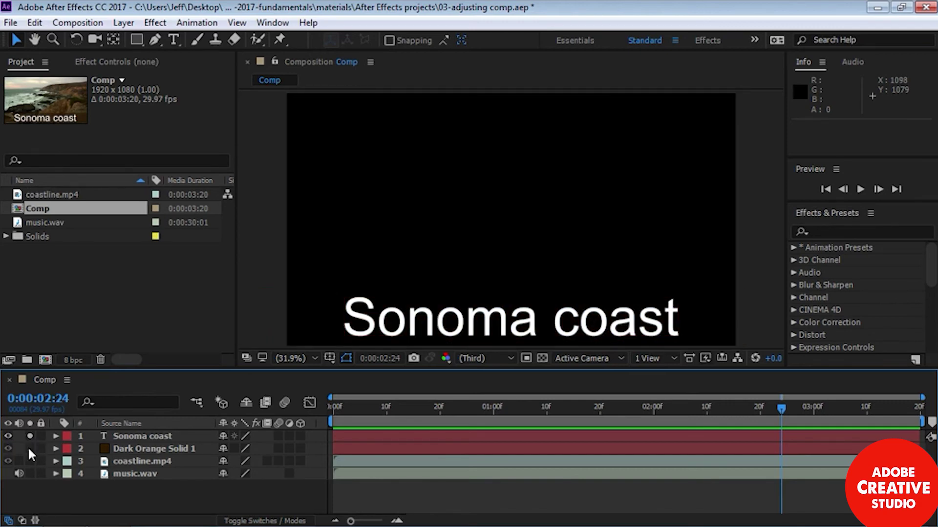
click(30, 448)
click(30, 448)
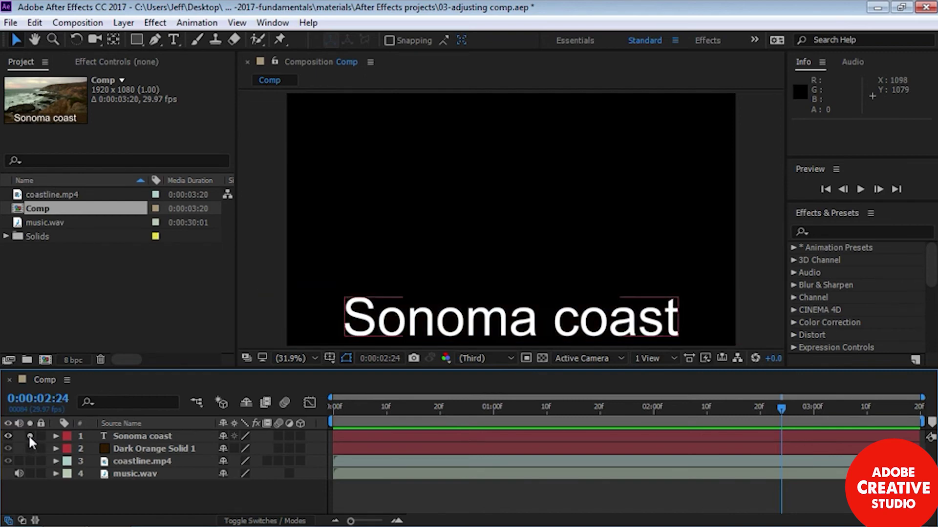
click(30, 436)
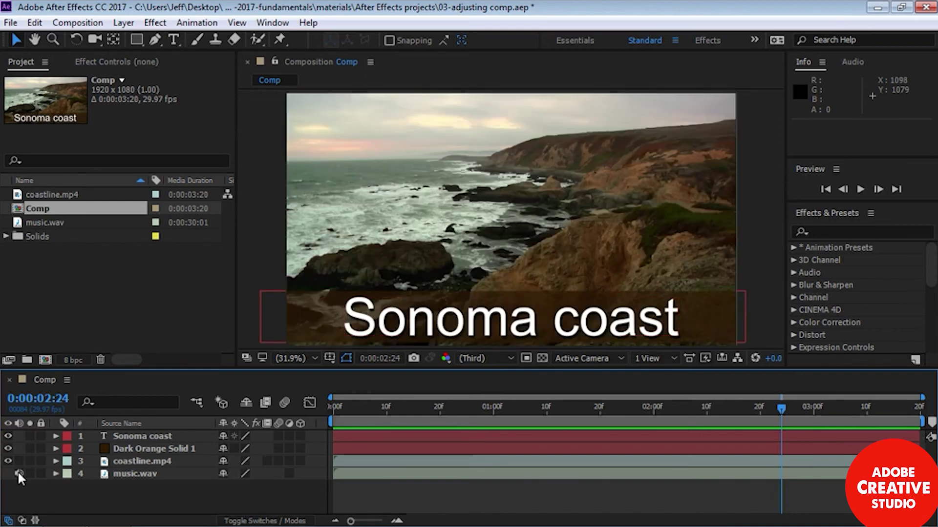
Step: Toggle music.wav's audio off and on, enable coastline.mp4's audio, and preview the composition from 0:00:00:01
click(19, 473)
click(18, 474)
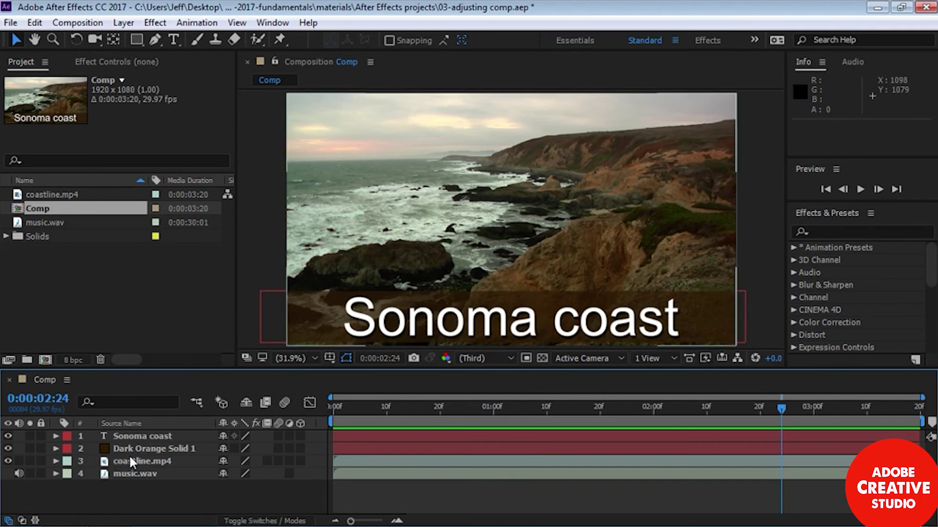
click(19, 461)
click(337, 407)
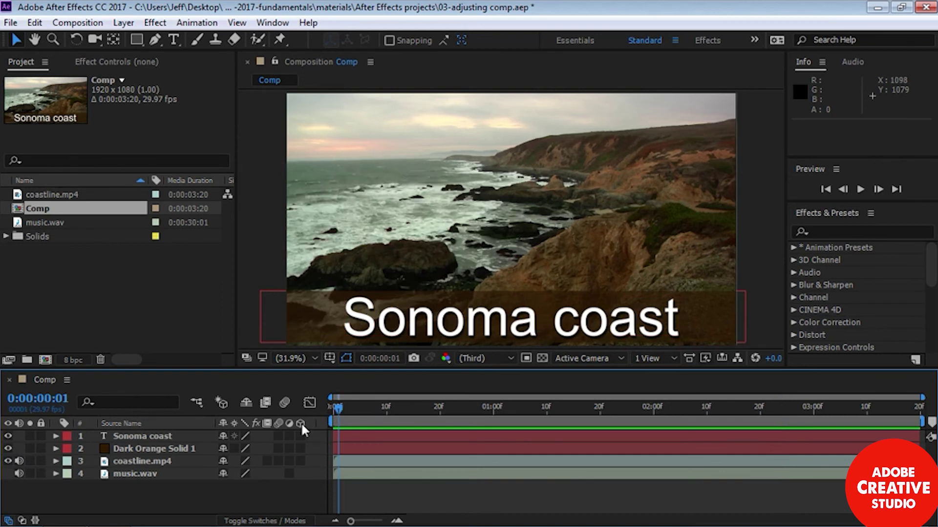
key(space)
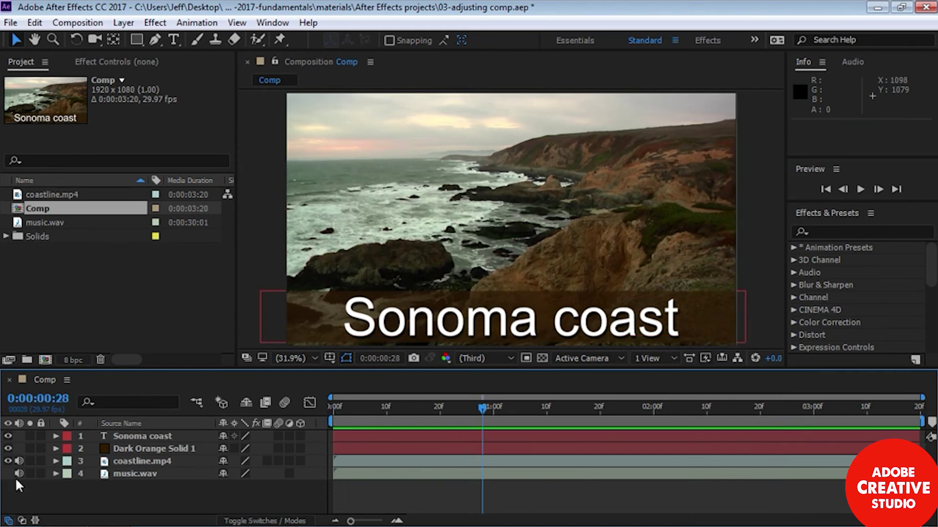
Step: Mute music.wav and preview the composition with only coastline.mp4's audio
click(19, 473)
key(space)
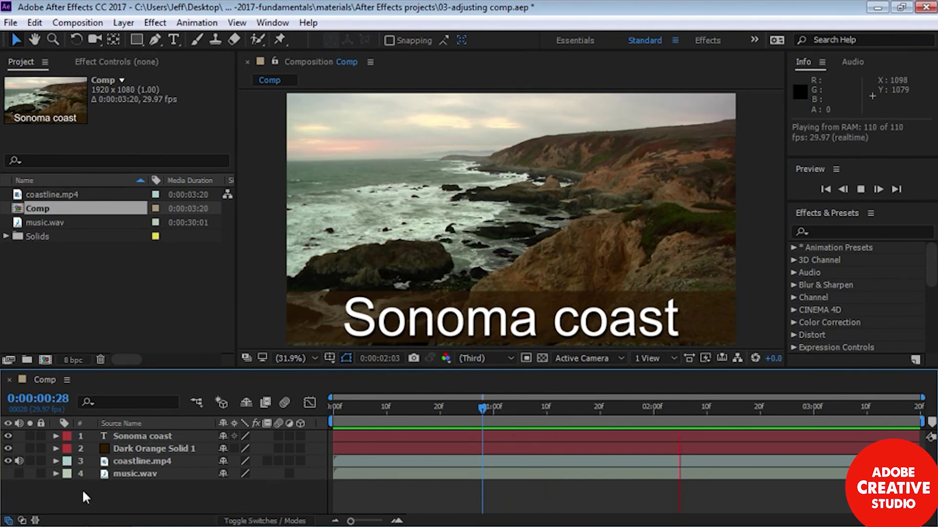
key(space)
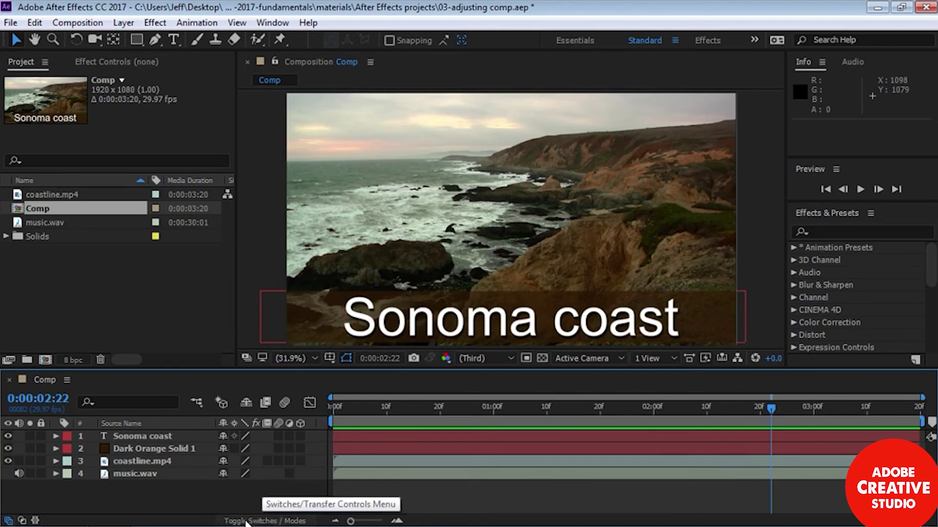
Step: Swap the Timeline's Switches columns for Modes and back, and temporarily show the Parent column before hiding it
click(247, 522)
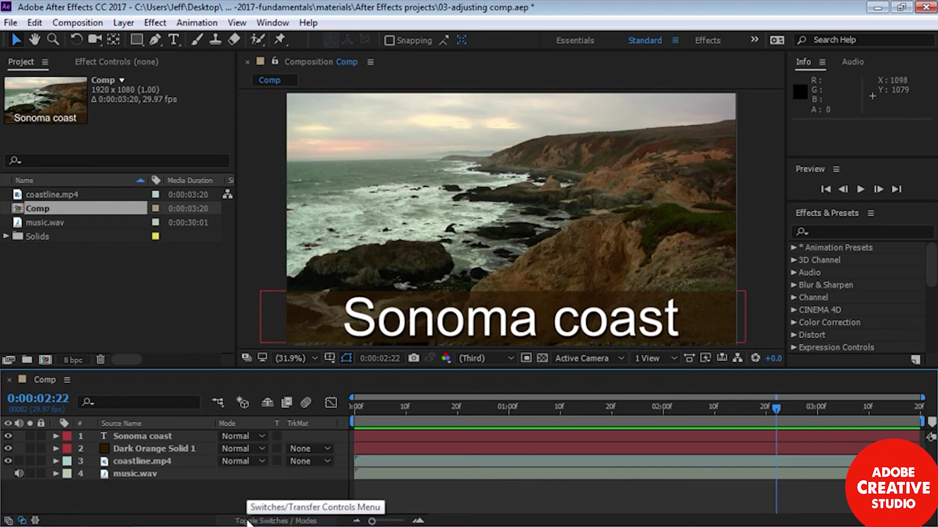
click(247, 522)
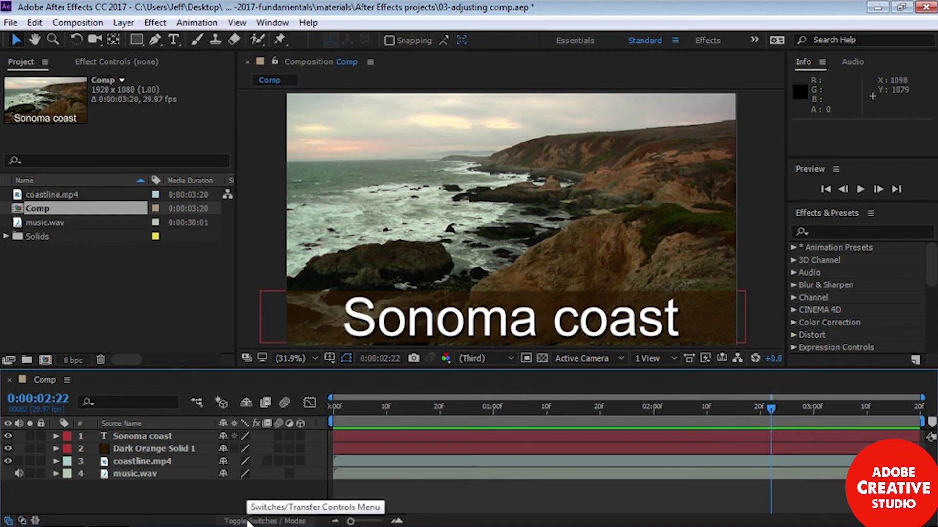
right_click(325, 425)
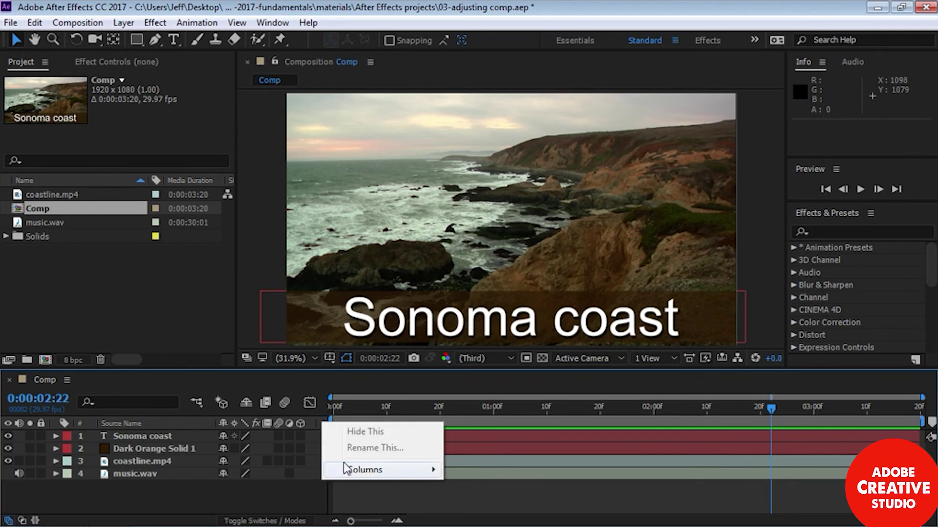
mouse_move(348, 470)
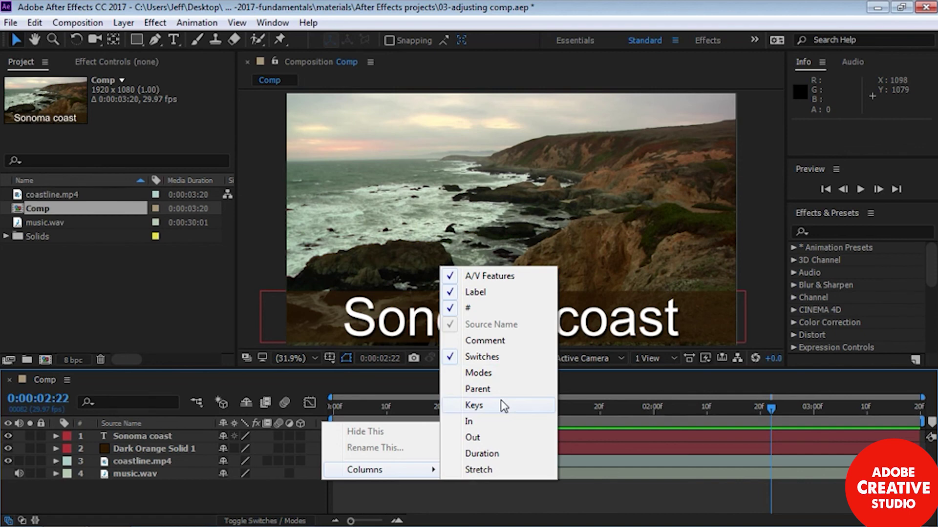
click(493, 389)
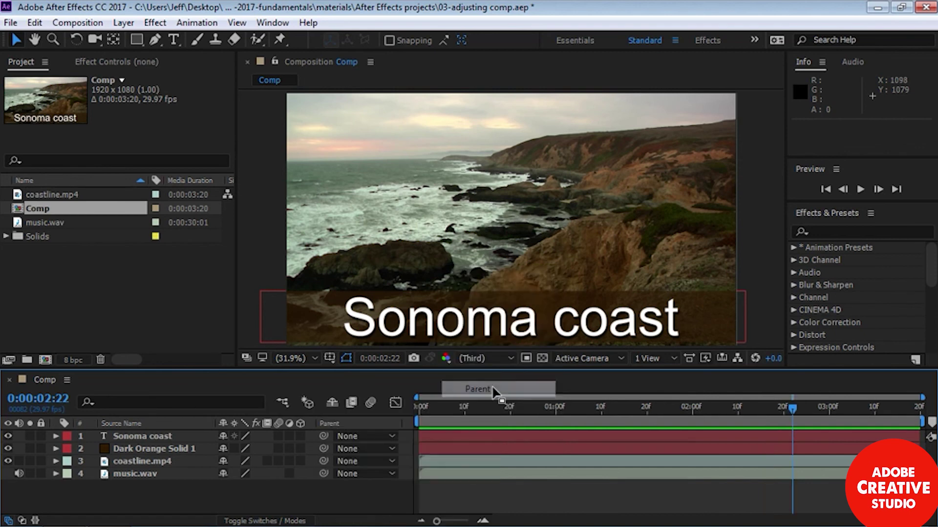
right_click(366, 428)
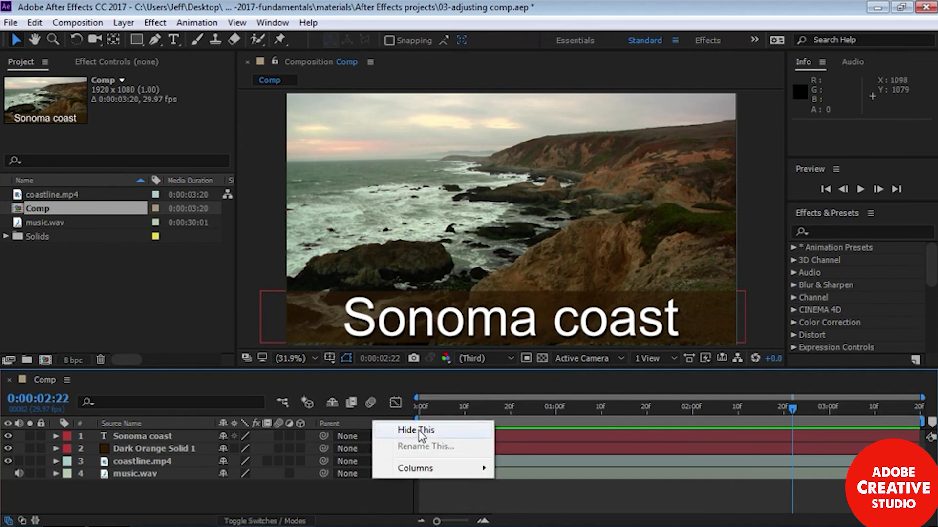
click(399, 431)
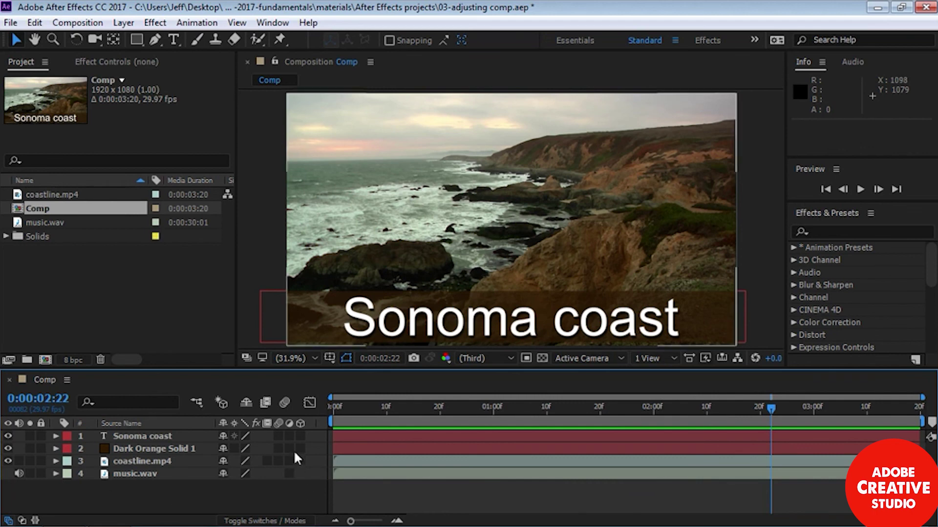
Step: Hide the Layer Switches columns in the Comp timeline
click(9, 520)
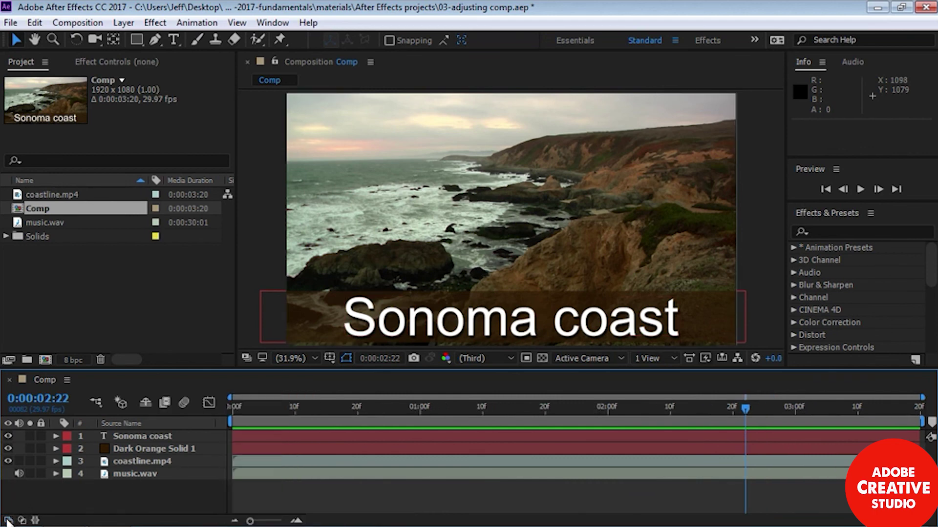